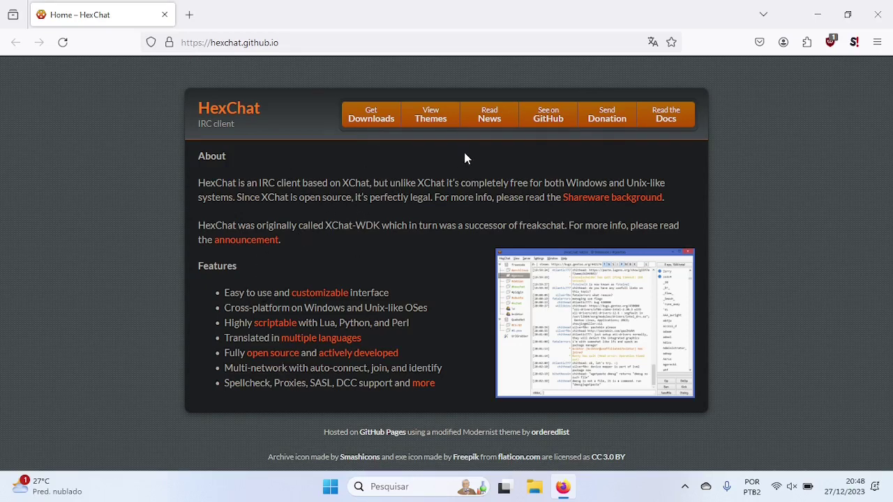
Step: Open the HexChat documentation in a new tab, look through its table of contents, and return to the HexChat home page
middle_click(668, 123)
click(244, 15)
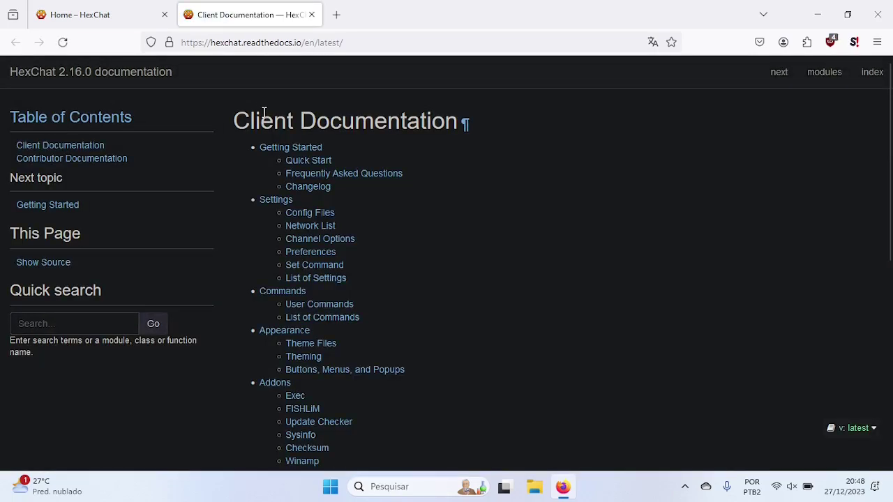
scroll(891, 136, down, 5)
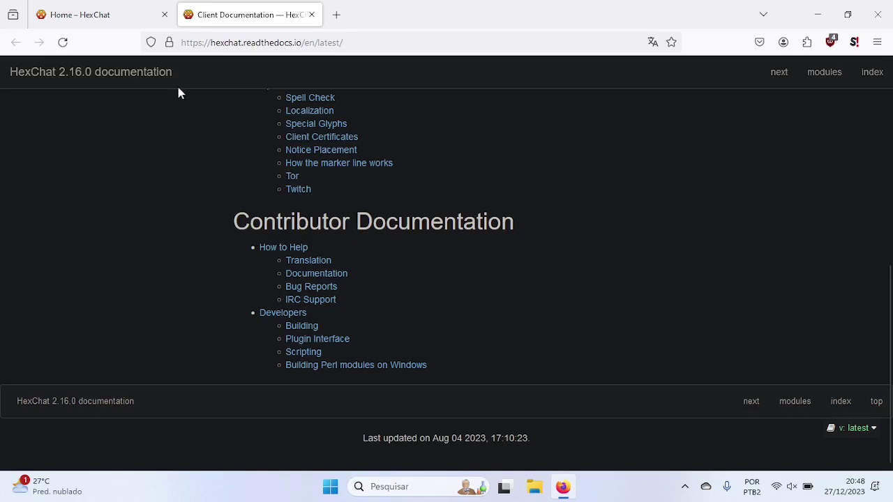
click(97, 15)
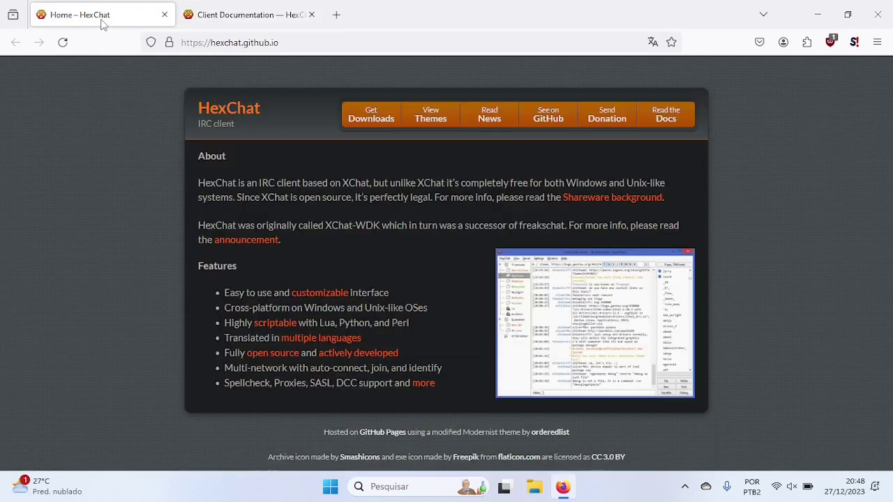
Step: Download the Windows 64bit installer from the HexChat downloads page
click(373, 119)
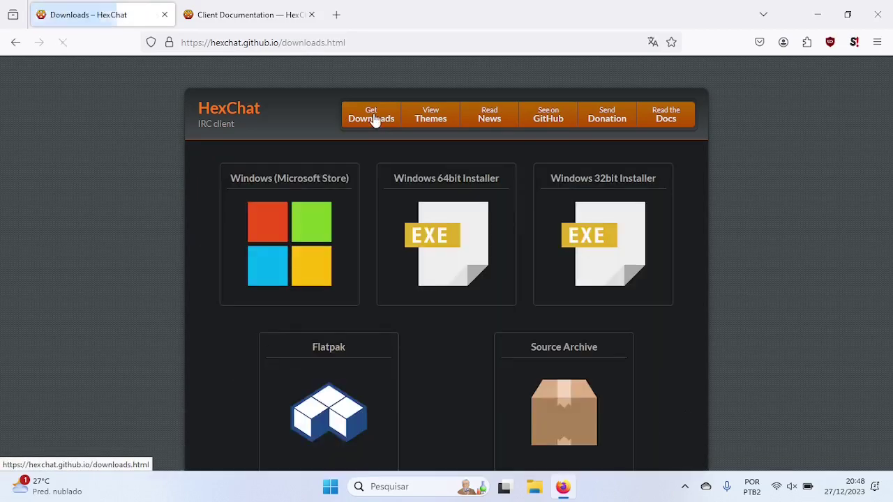
drag(888, 188, 889, 223)
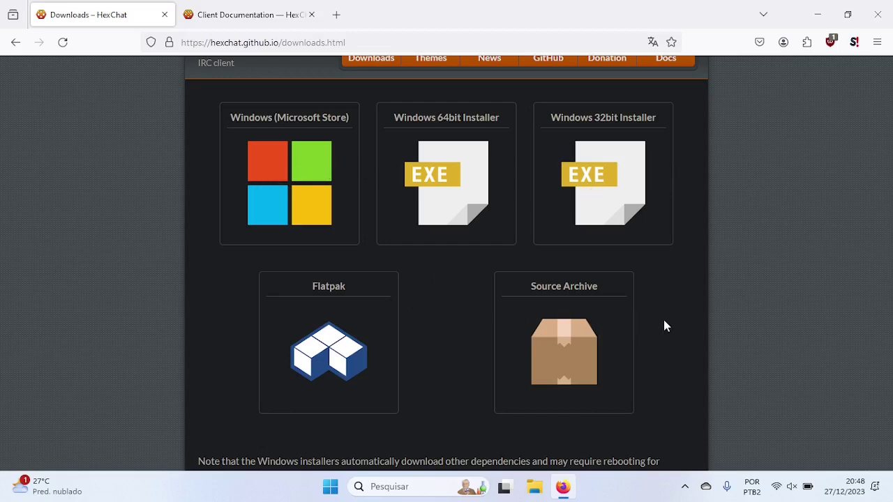
drag(888, 249, 883, 207)
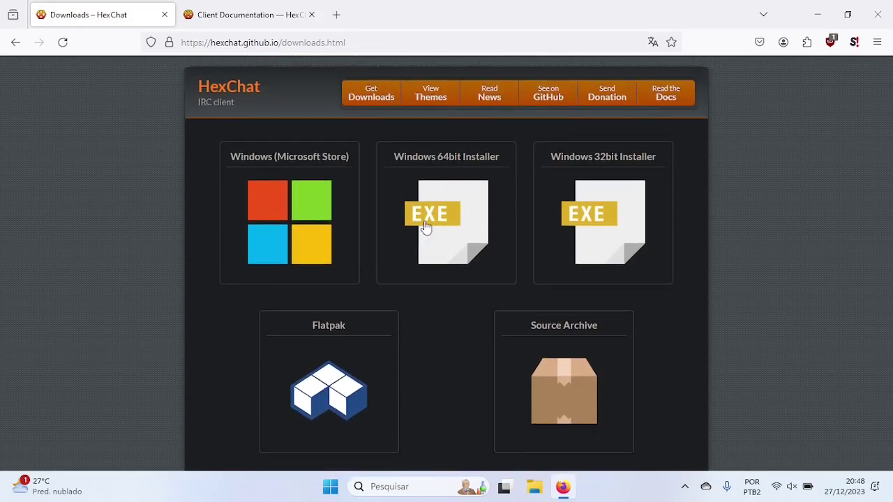
click(463, 227)
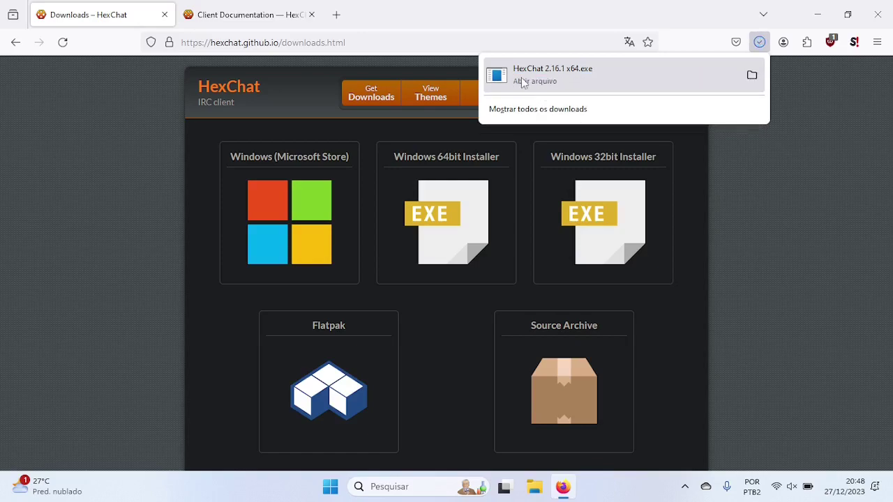
Step: Run the downloaded HexChat installer, accepting the license agreement and the C:\Program Files\HexChat destination folder
click(522, 83)
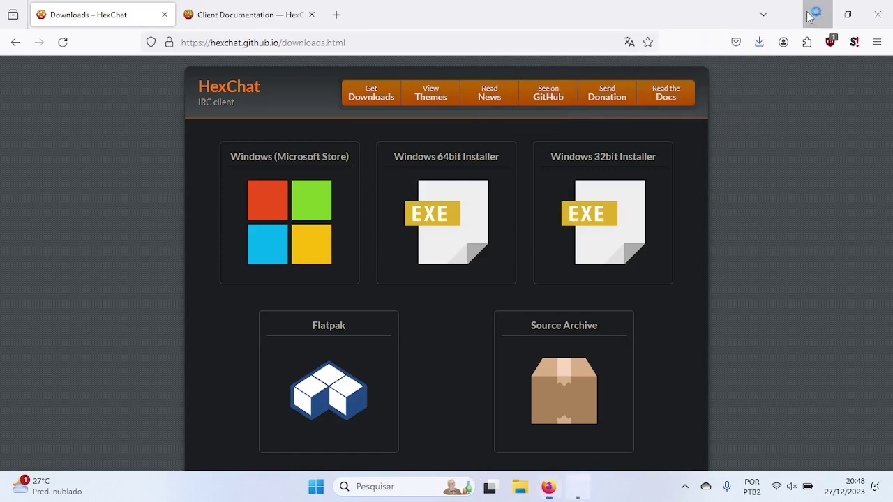
click(816, 14)
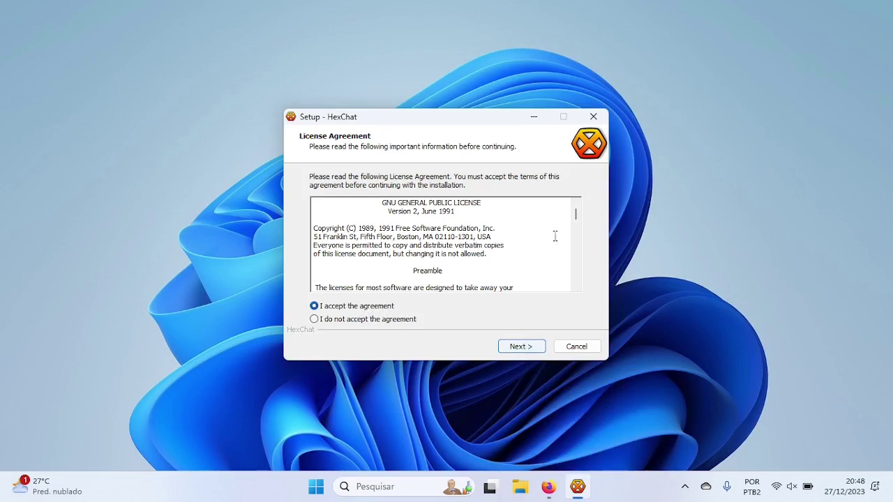
click(522, 345)
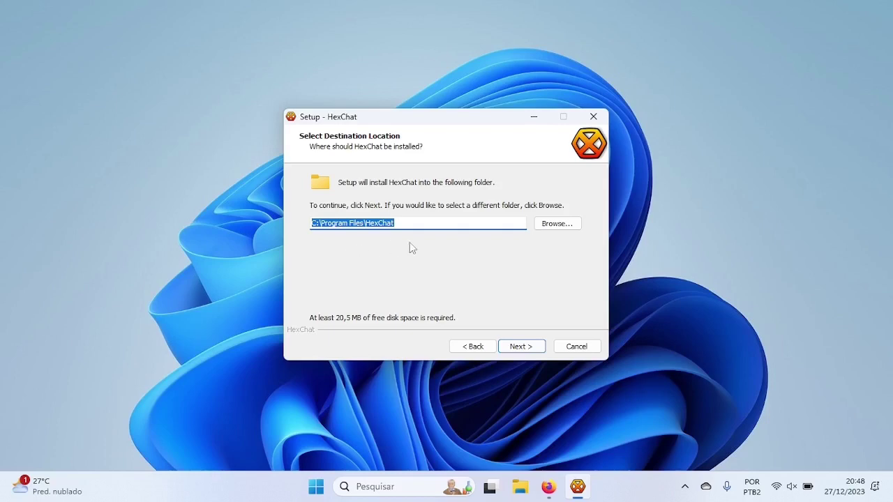
click(520, 346)
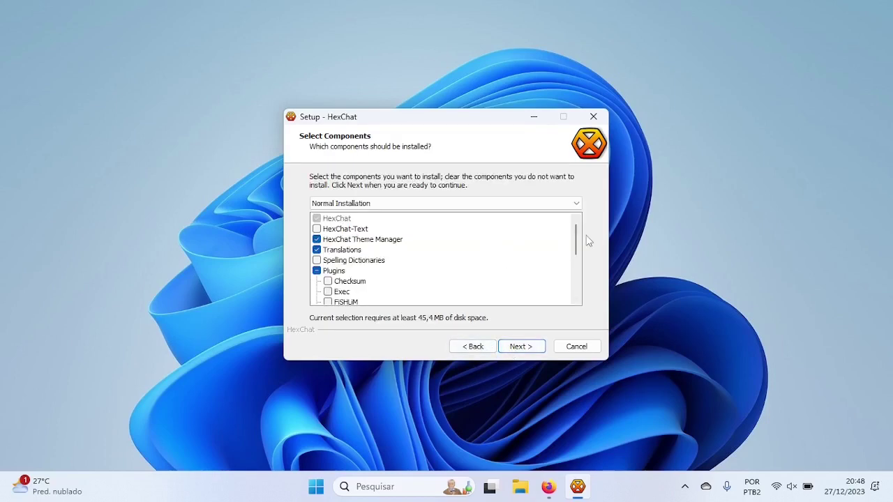
Step: Review the installable components and plugins, and continue with the Normal Installation selection
drag(572, 242, 576, 258)
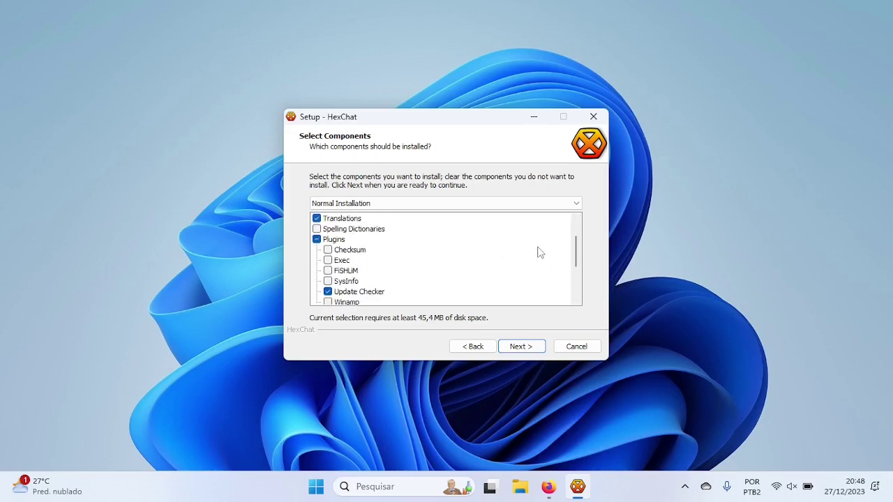
scroll(576, 261, down, 2)
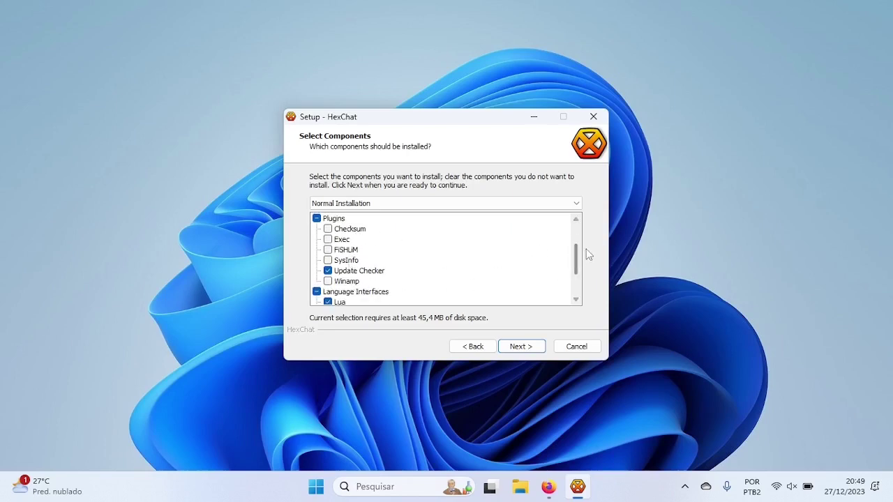
scroll(576, 269, down, 2)
scroll(576, 269, down, 2)
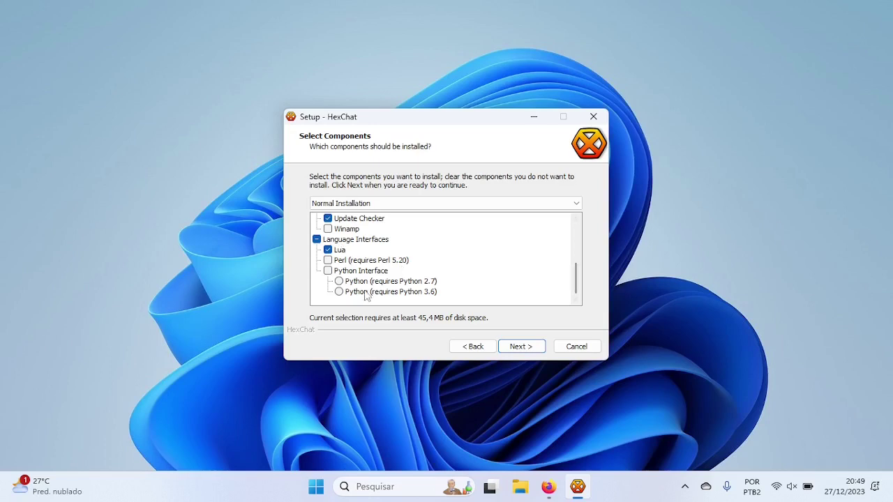
click(515, 346)
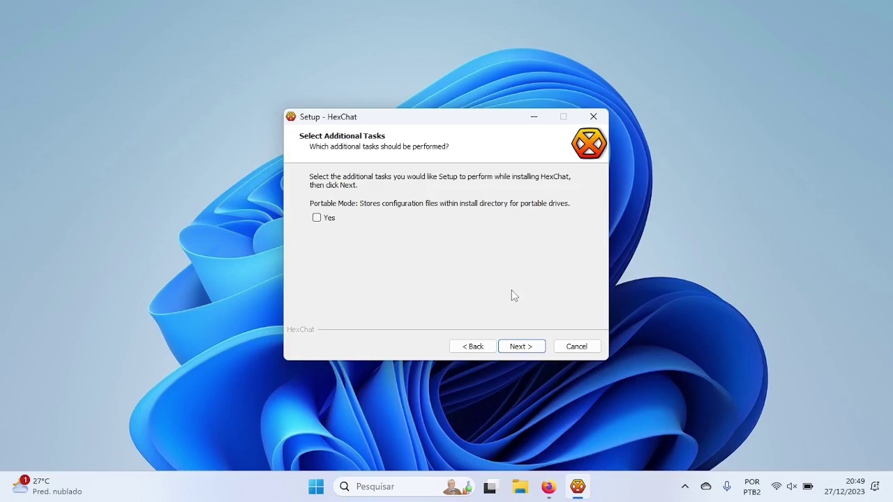
Step: Install HexChat without portable mode and finish the setup with the option to run it enabled
click(521, 349)
click(522, 347)
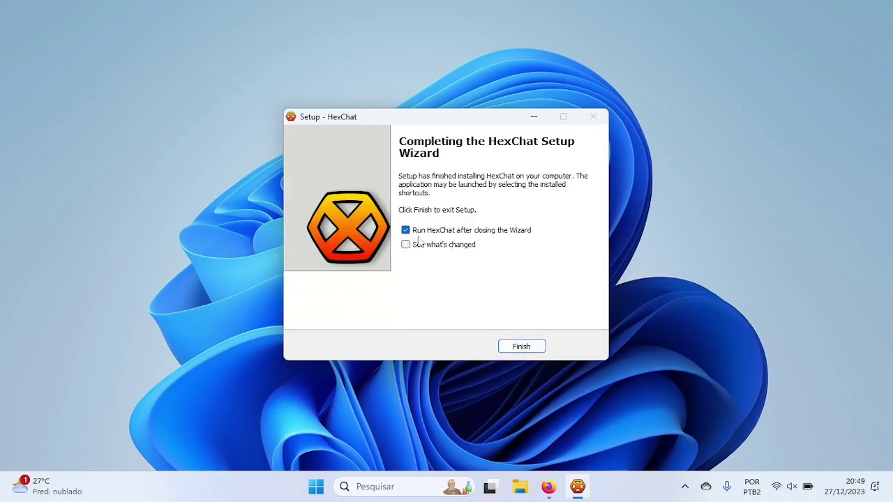
click(520, 346)
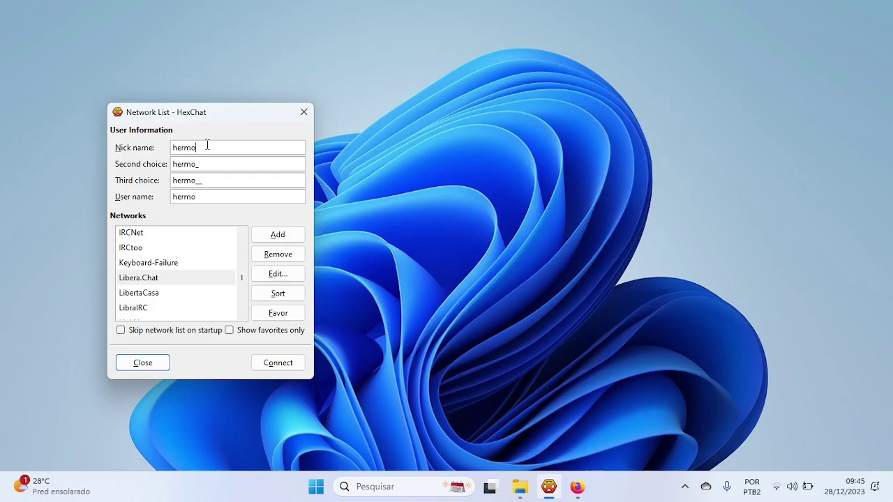
Step: Go through the second choice, third choice and user name entries in the user information
click(202, 166)
click(207, 179)
click(205, 195)
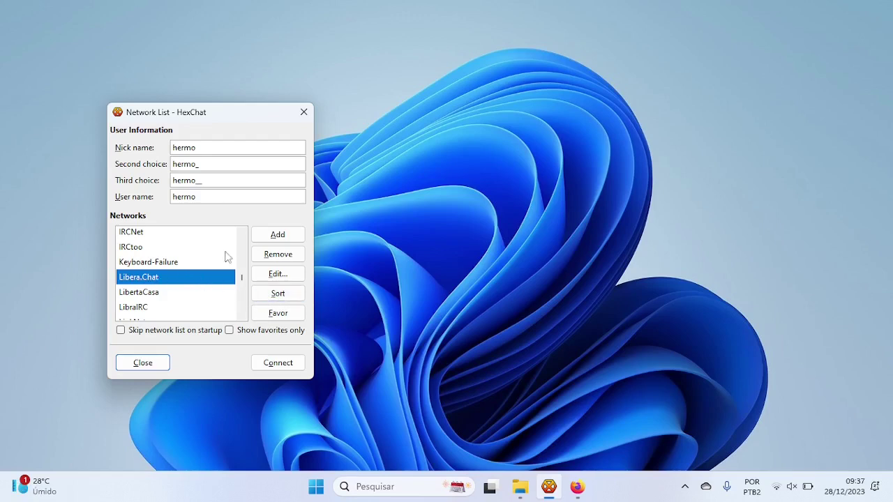
Step: Mark Libera.Chat as a favorite network, check the favorites-only list, and restore the full network list
click(278, 315)
click(276, 318)
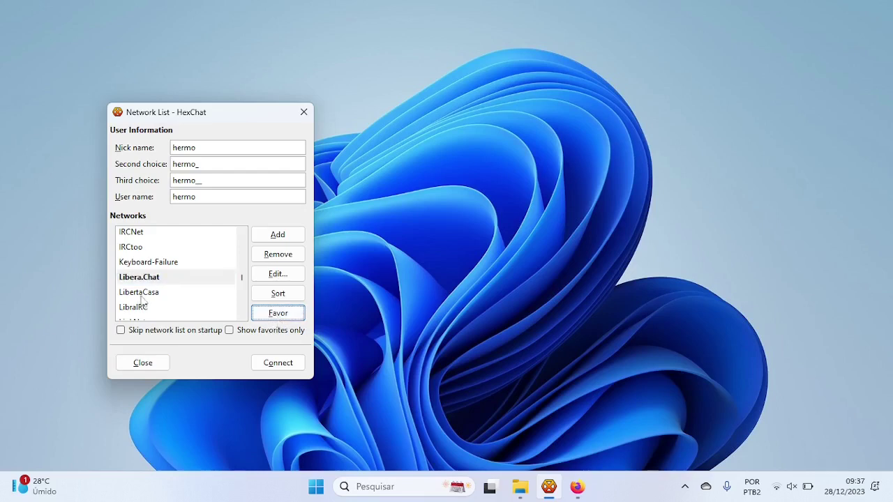
click(235, 332)
click(180, 266)
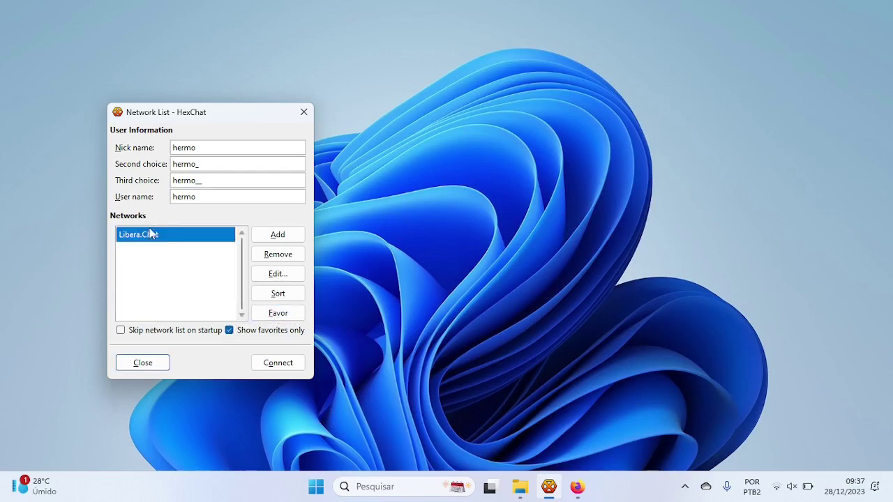
click(253, 332)
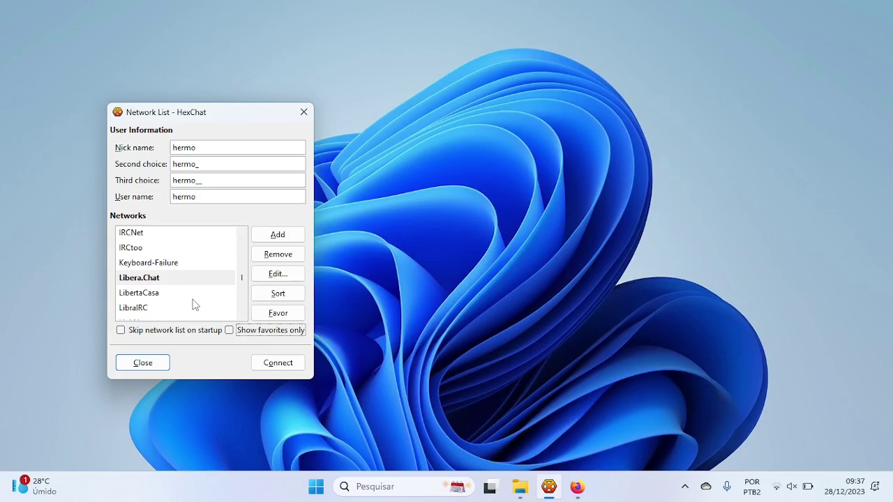
Step: Open the EFnet network's settings for editing and place their window beside the network list
scroll(194, 304, up, 10)
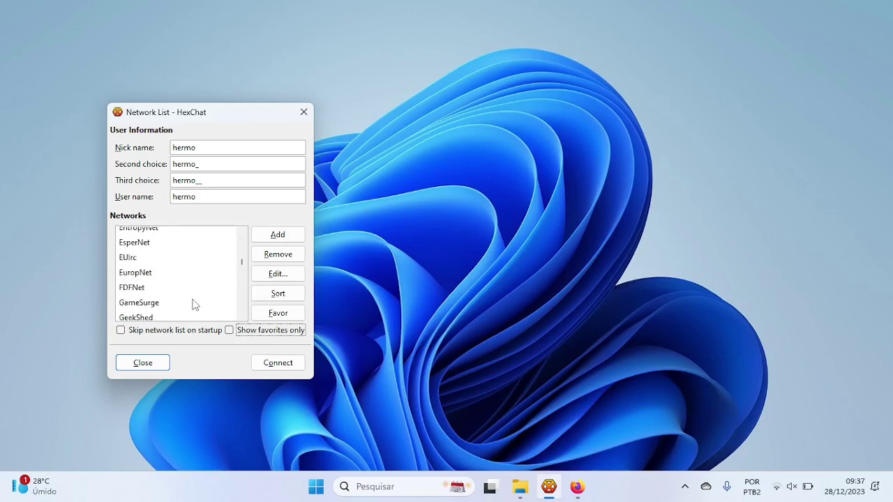
scroll(194, 304, up, 3)
click(143, 271)
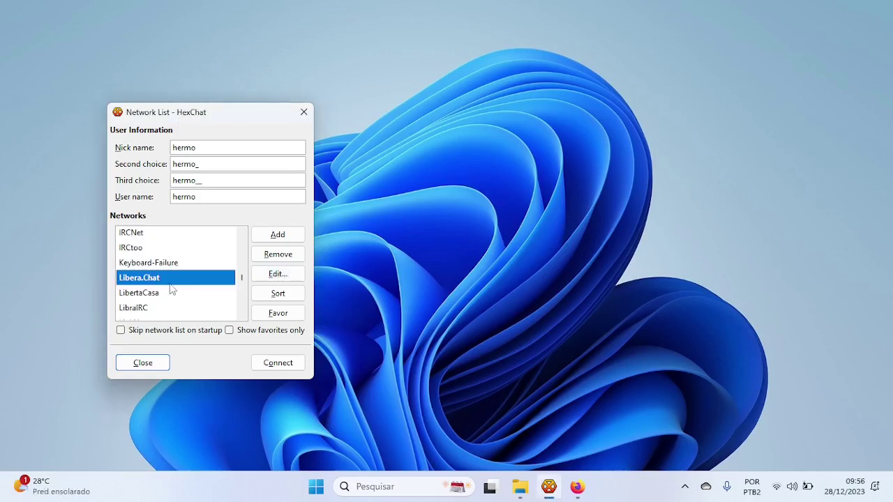
scroll(172, 290, up, 2)
scroll(172, 289, up, 5)
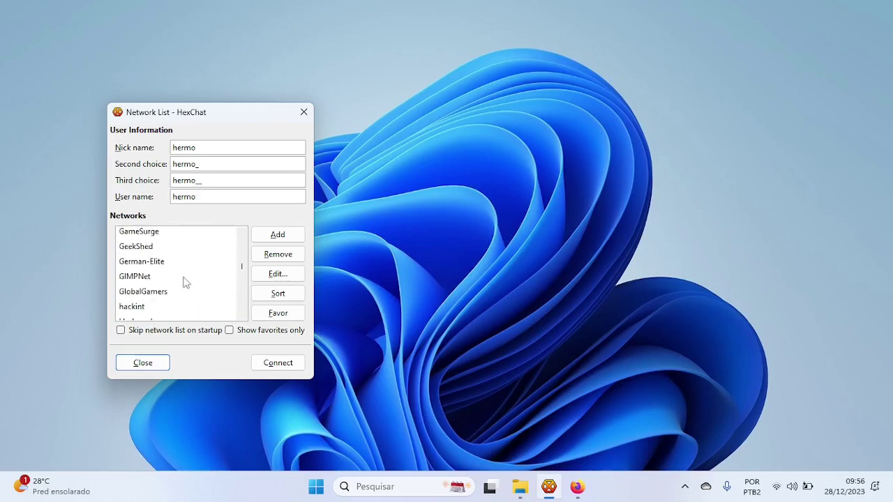
scroll(185, 282, up, 3)
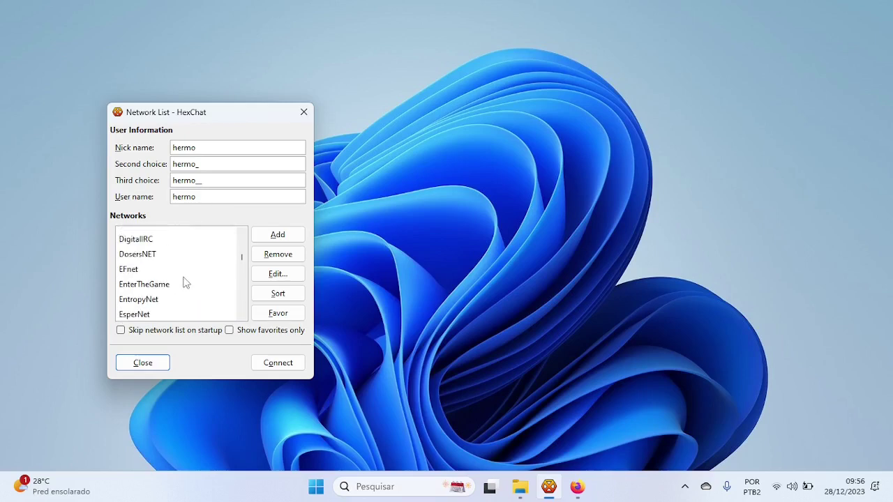
click(166, 274)
click(277, 273)
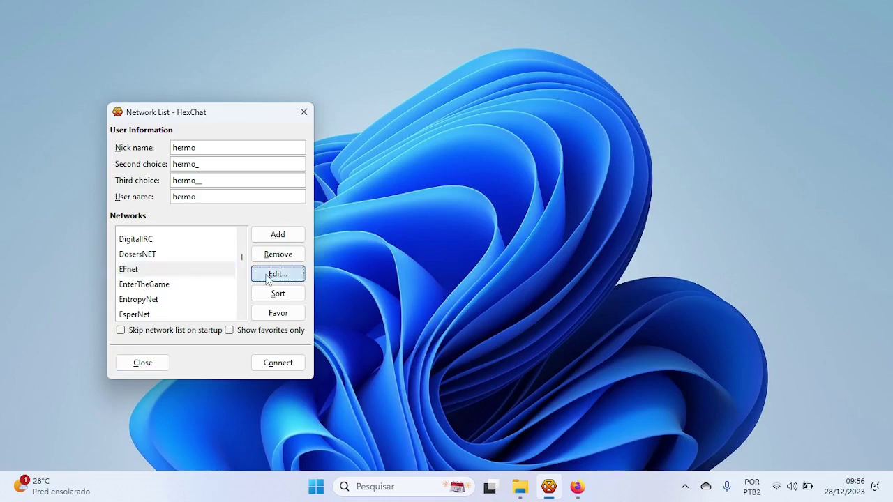
drag(217, 80, 461, 101)
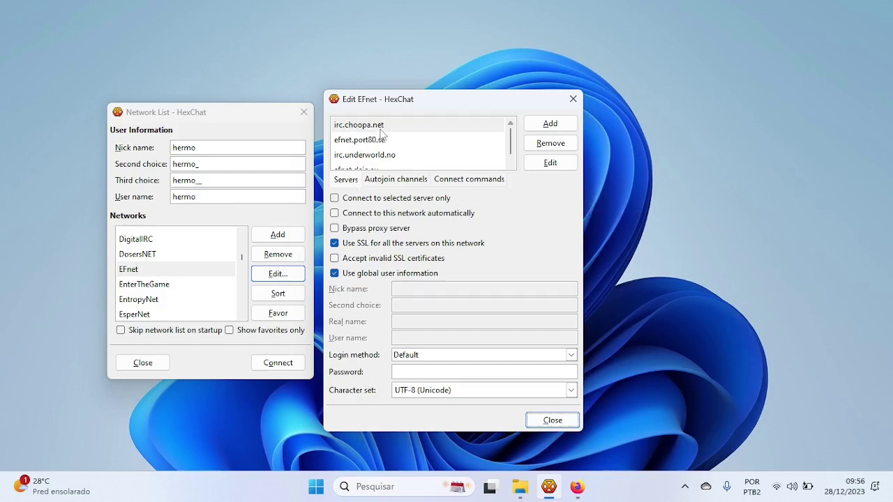
Step: Look through the EFnet server list, from irc.choopa.net to the last server
scroll(380, 134, down, 1)
scroll(380, 135, up, 1)
click(388, 129)
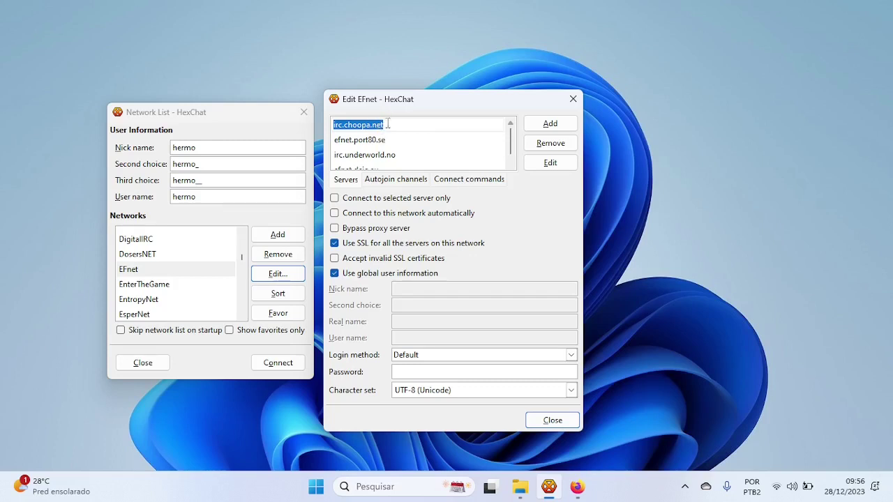
click(366, 140)
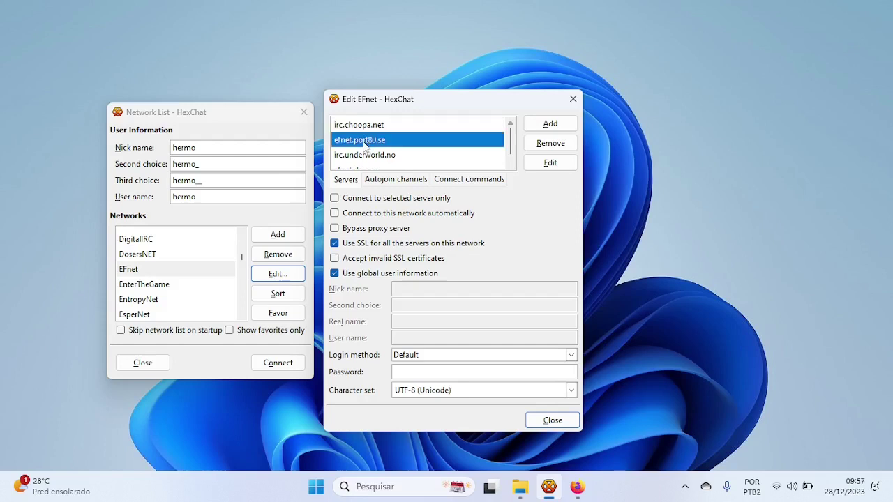
click(366, 155)
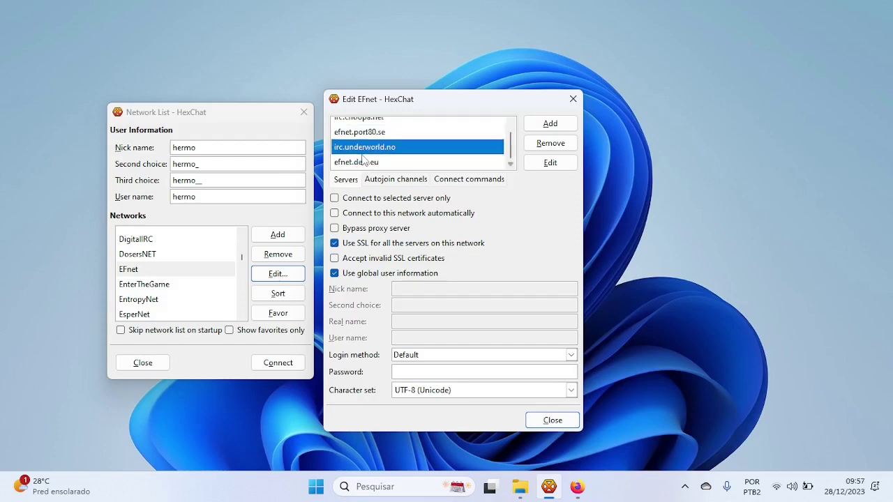
click(365, 162)
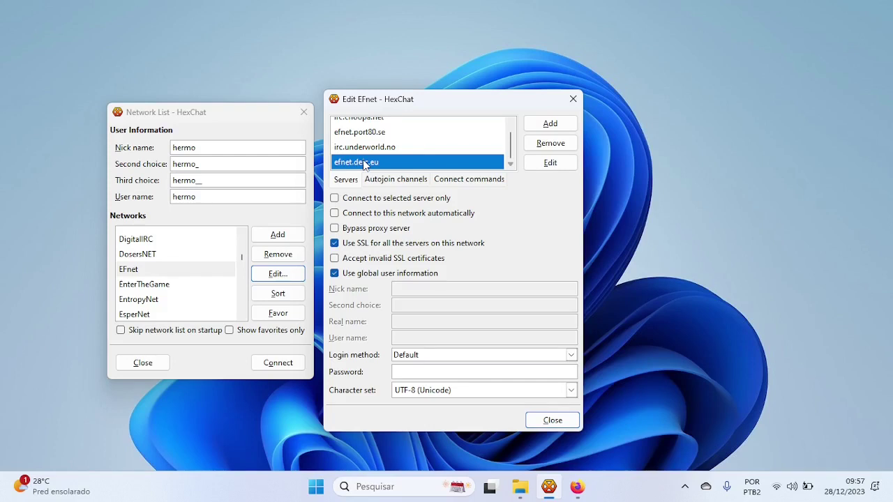
scroll(365, 163, up, 1)
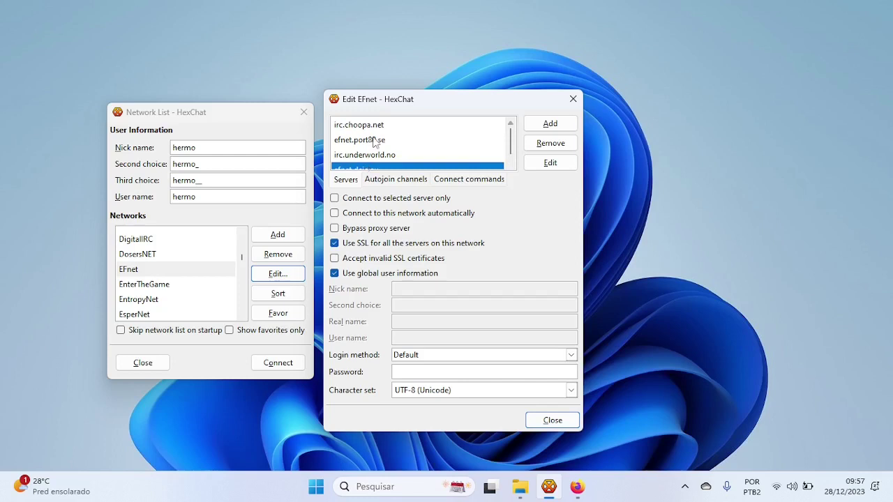
Step: Select the irc.underworld.no server and make EFnet connect to the selected server only
click(374, 141)
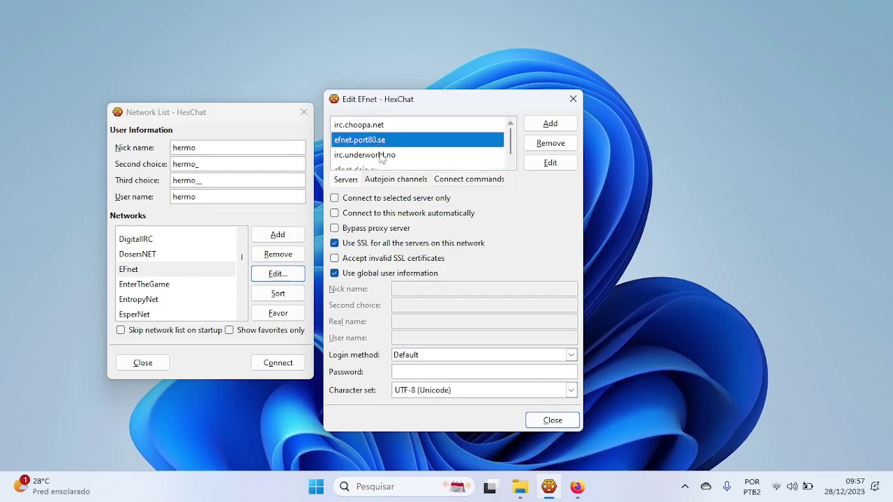
click(383, 159)
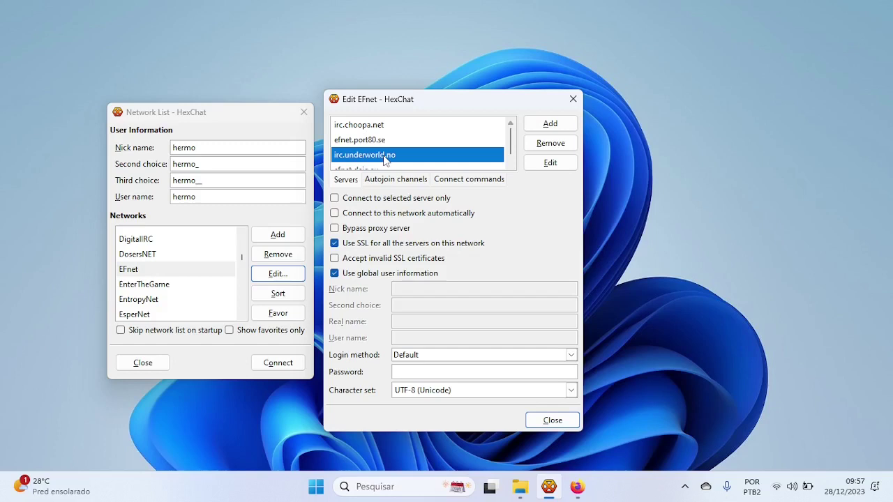
click(390, 202)
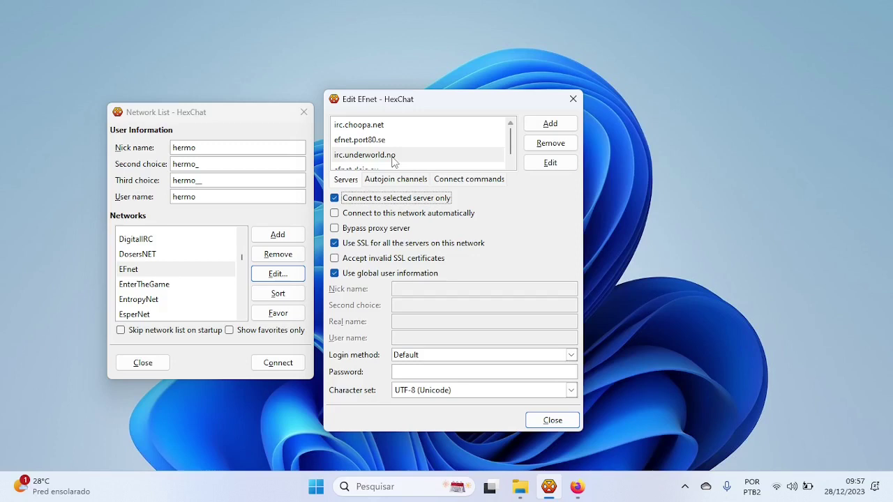
Step: Turn off connecting to the selected server only for EFnet, and switch automatic connection to the network on and back off
click(405, 198)
click(427, 215)
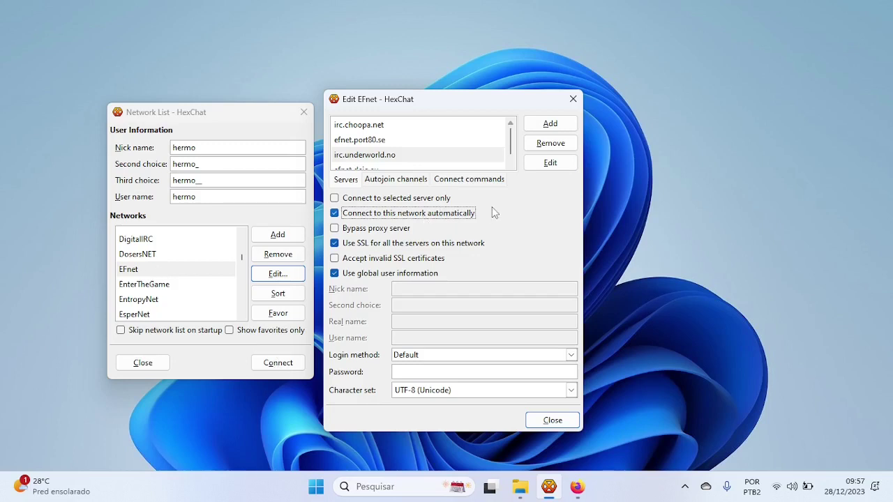
click(454, 213)
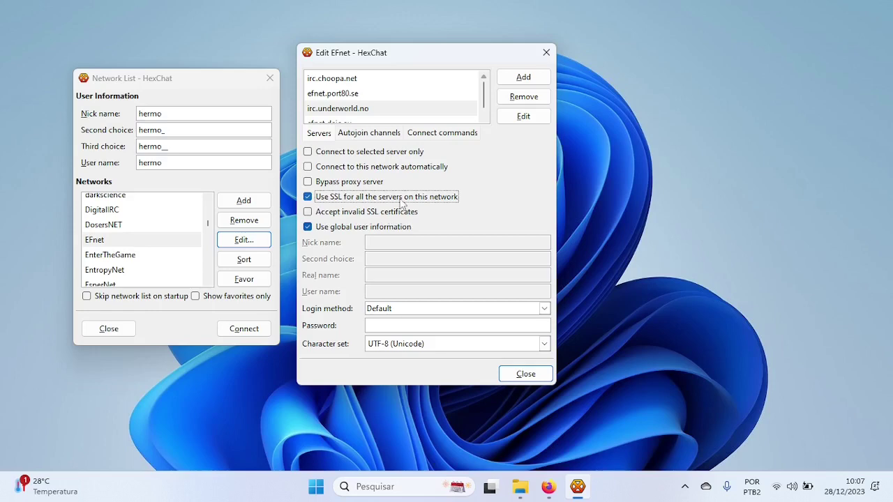
Step: Try the option to accept invalid SSL certificates for EFnet, leave it off, and close the network's settings
click(323, 217)
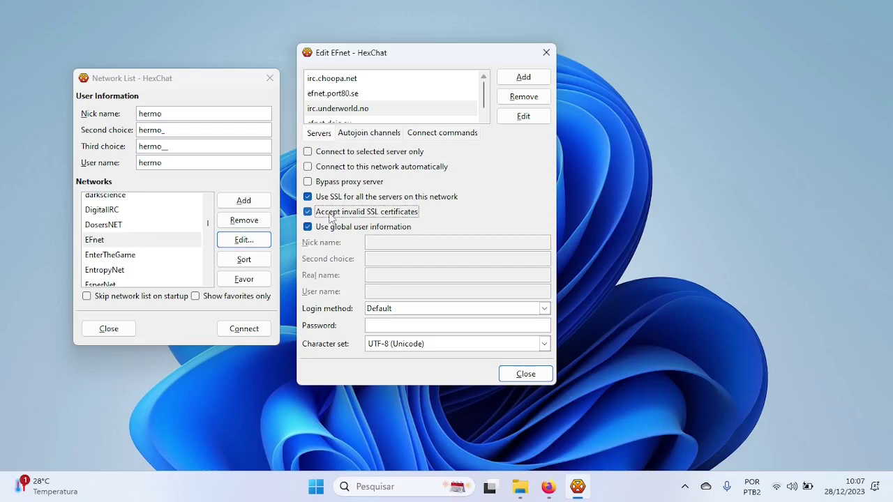
click(330, 216)
click(374, 214)
click(375, 213)
click(377, 197)
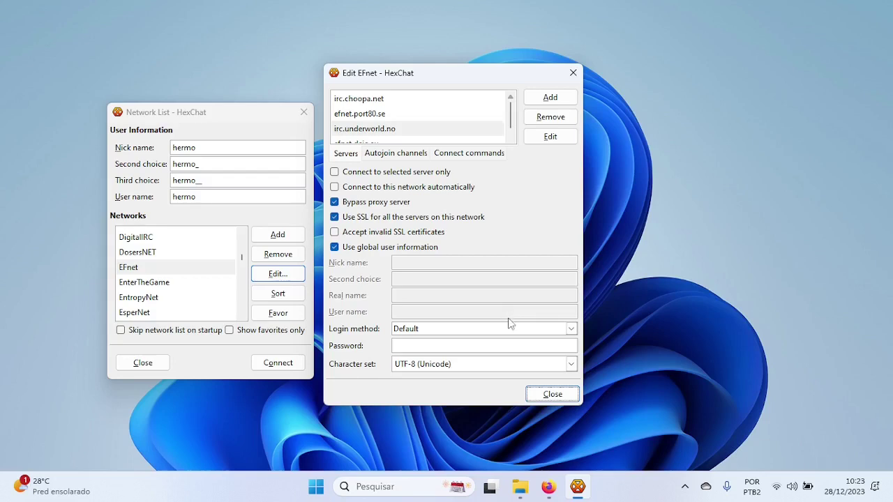
click(539, 402)
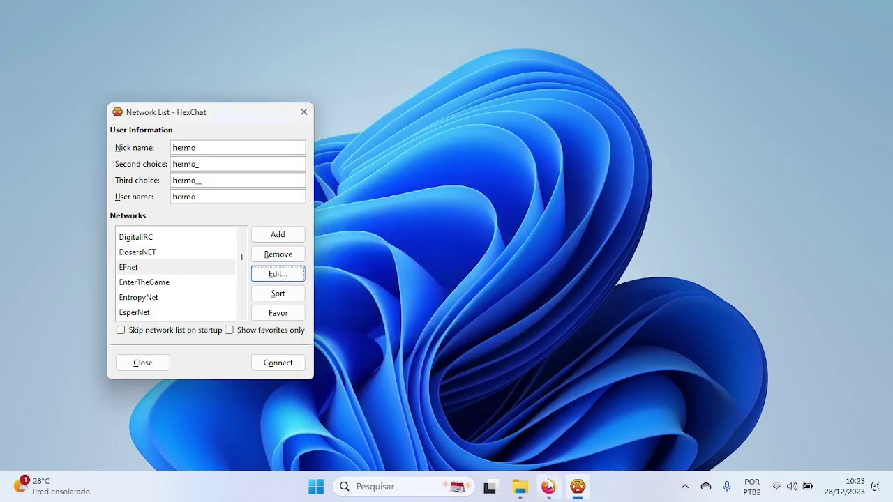
Step: Switch to Firefox, find the server address and ports on the BrasIRC home page, and place the browser beside the network list
click(548, 486)
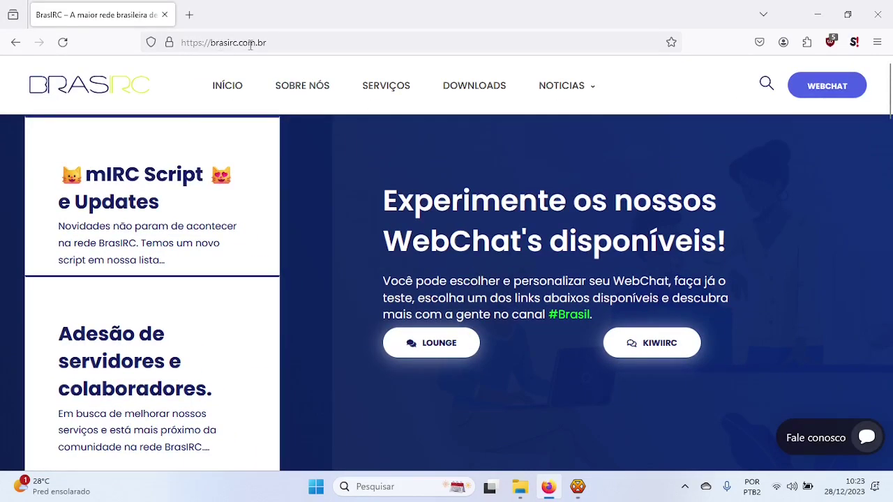
scroll(416, 277, down, 15)
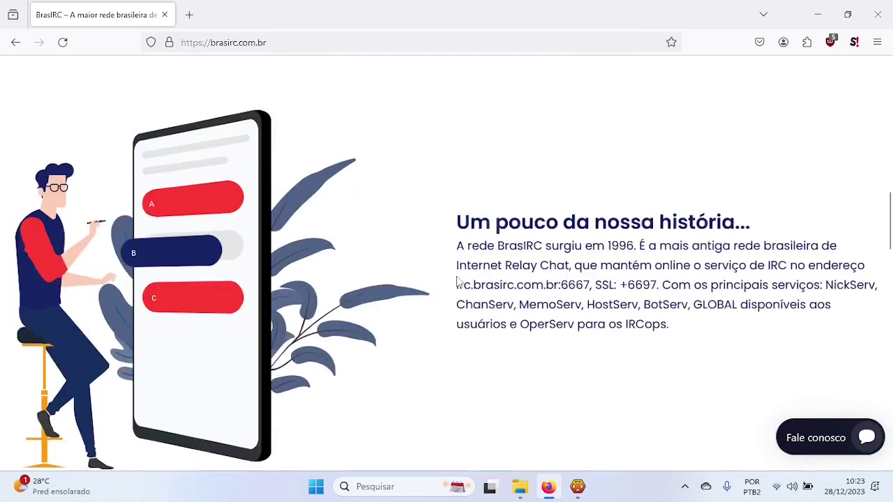
drag(456, 285, 656, 285)
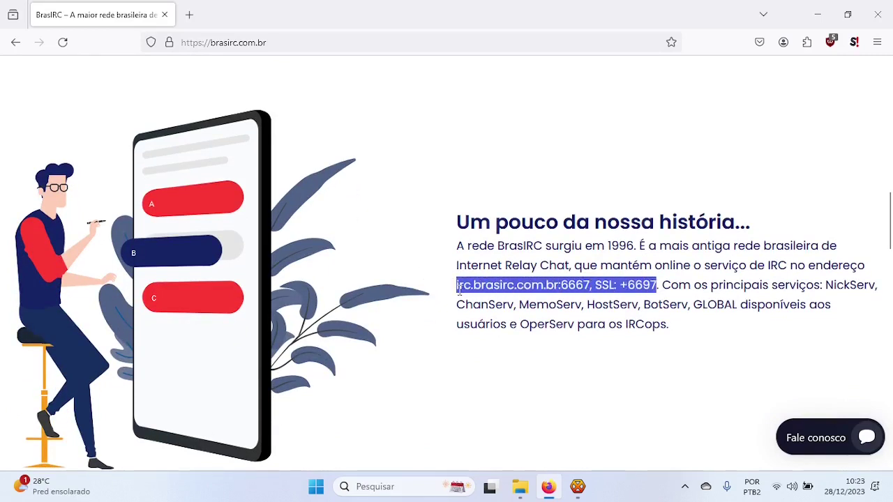
click(586, 283)
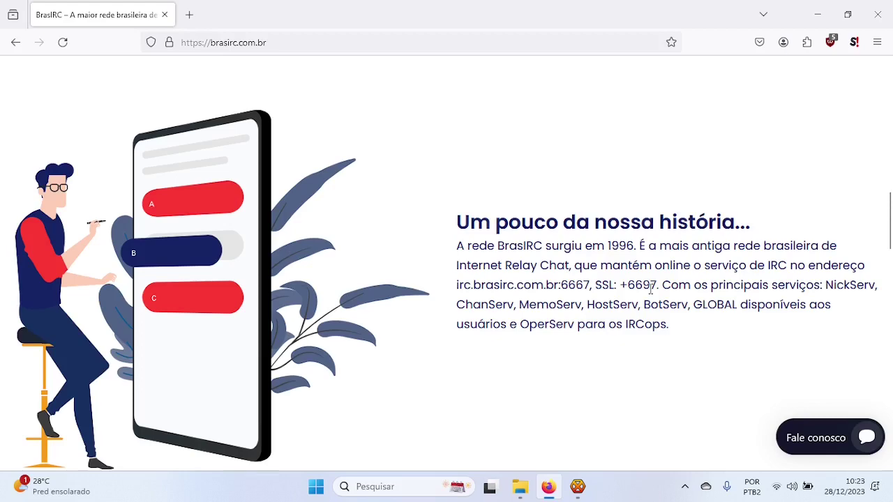
drag(579, 9, 892, 209)
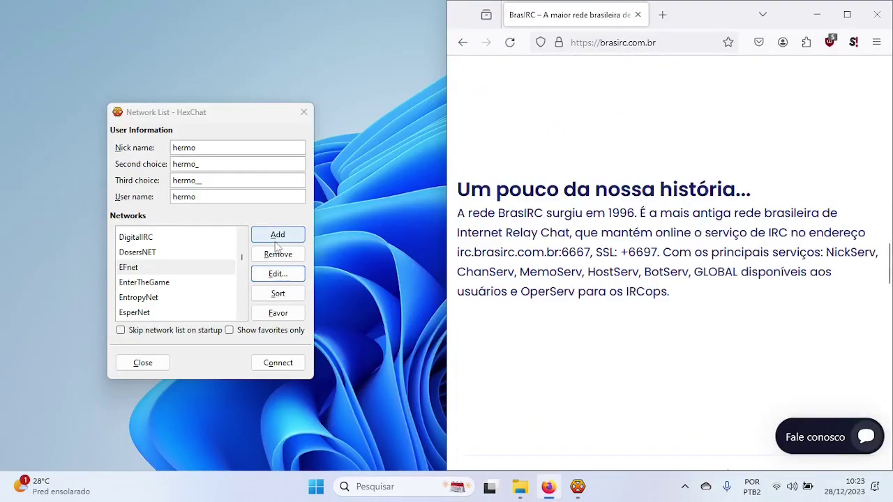
Step: Add a new network named BrasIRC to the HexChat network list
click(277, 244)
click(276, 244)
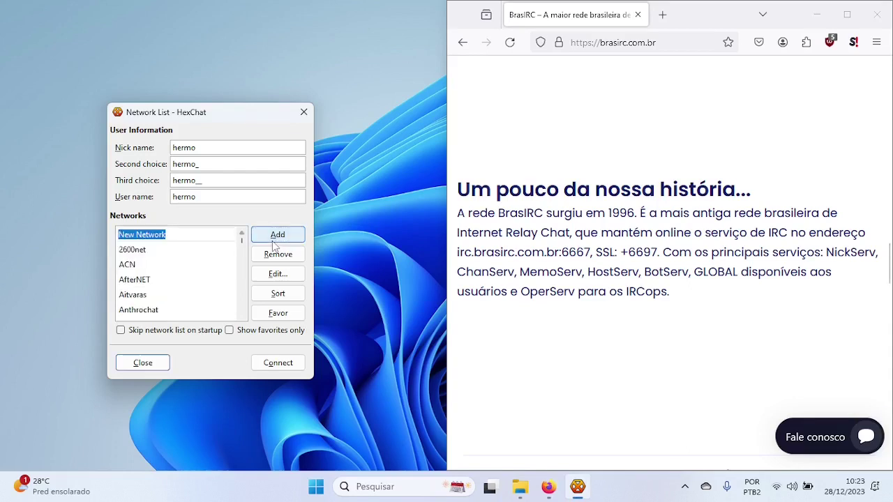
text(Brsa)
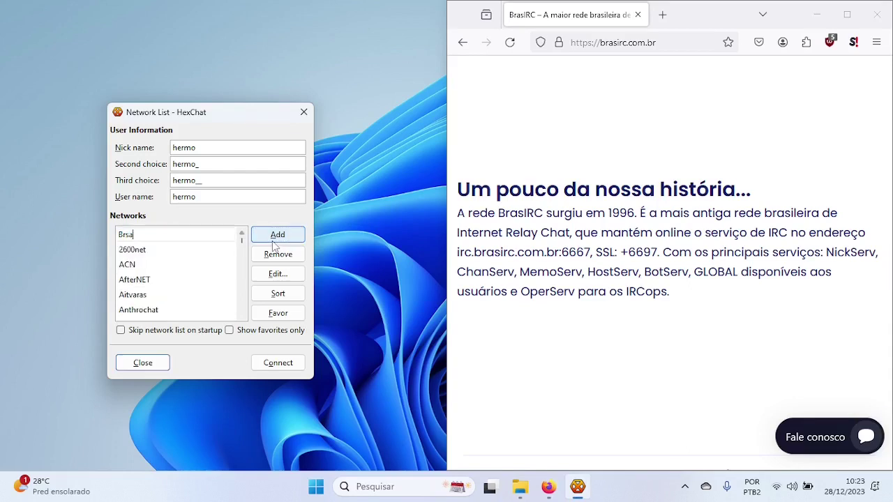
key(BackSpace)
key(BackSpace)
text(asIRC)
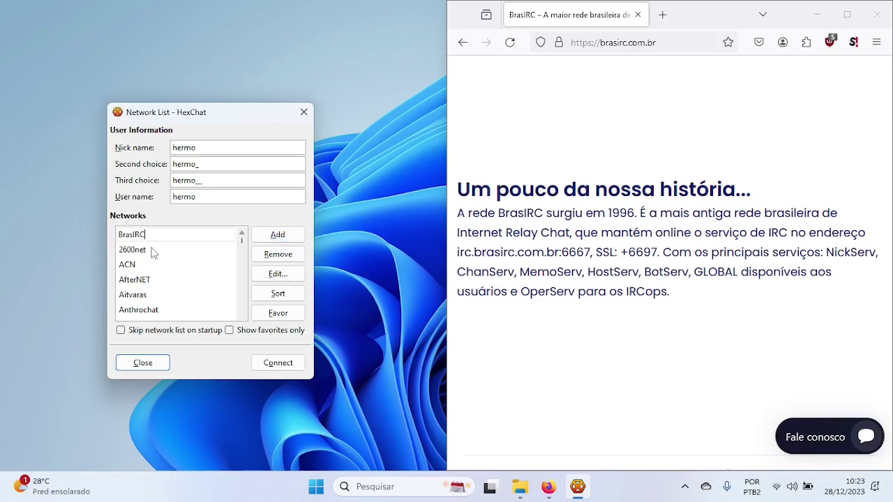
key(ctrl+a)
text(Minha network)
key(ctrl+a)
text(BrasIRC)
key(Return)
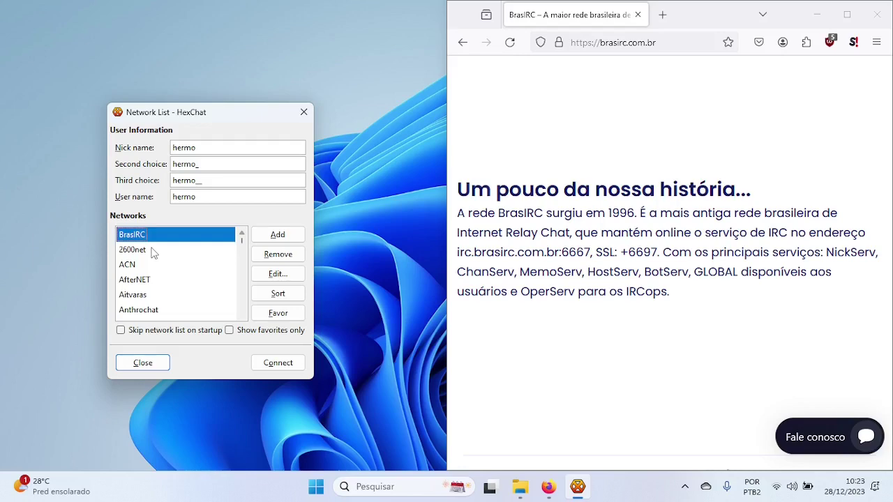
Step: Open the BrasIRC network's settings and set its server address to irc.brasirc.com.br, keeping port 6697
click(278, 273)
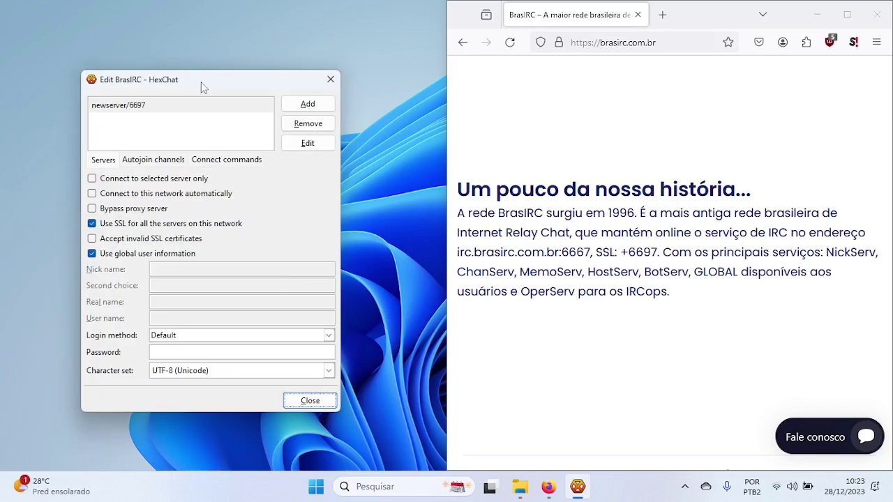
drag(200, 80, 262, 84)
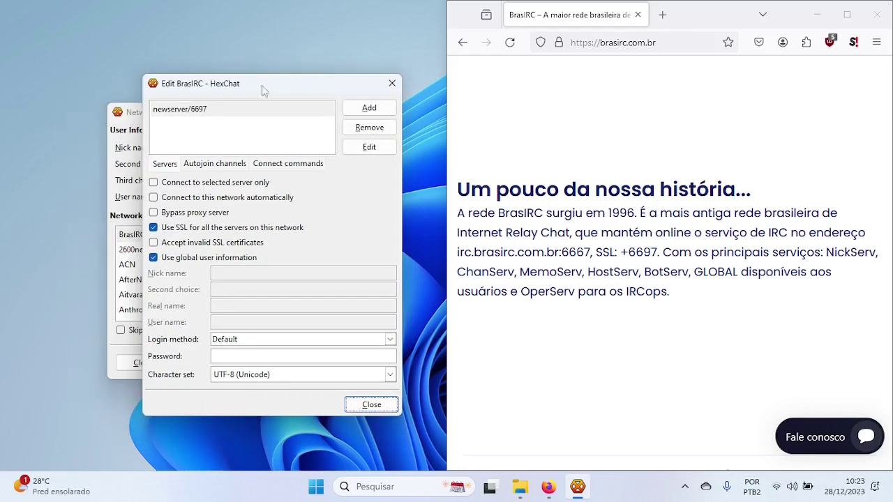
click(205, 113)
double_click(173, 110)
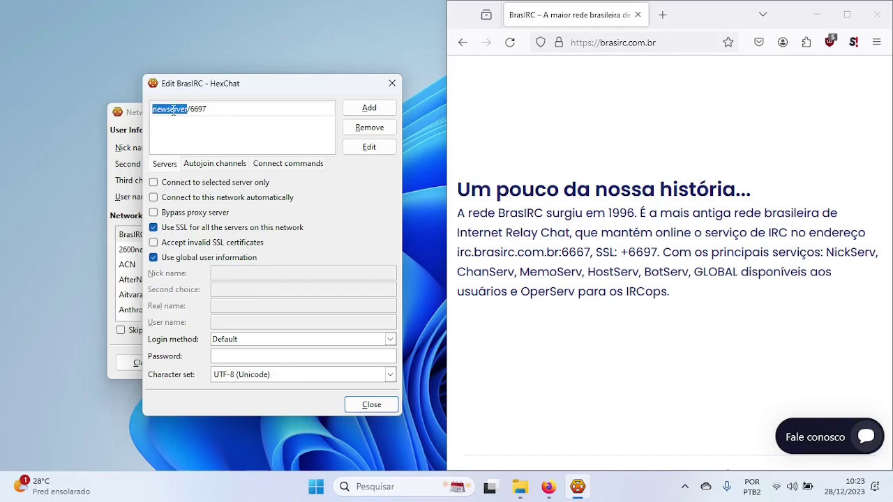
text(irc.bra)
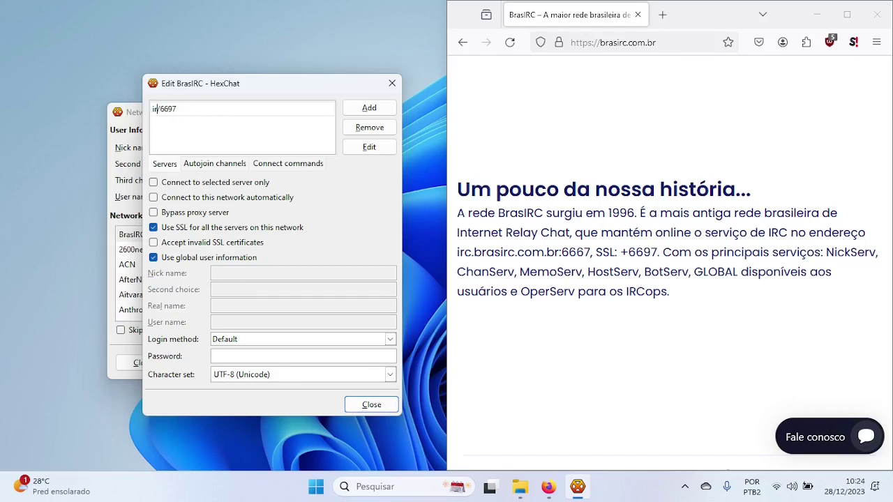
text(sirc.com.br)
key(Return)
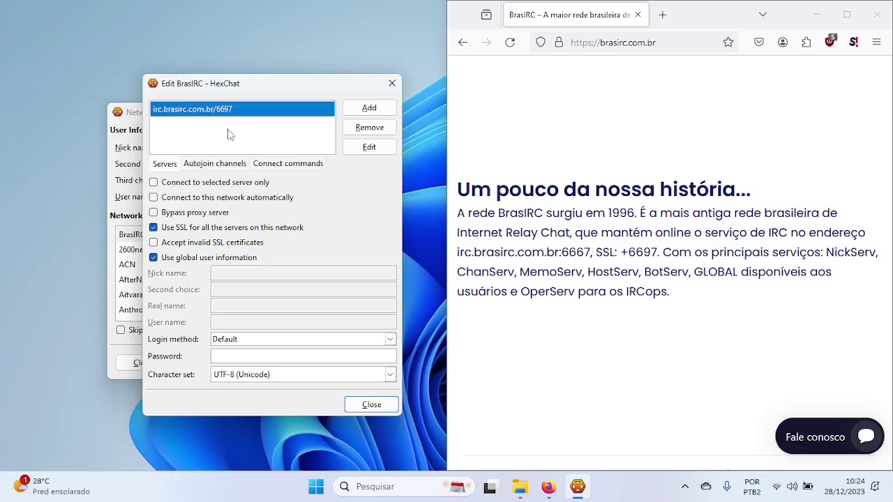
Step: Check the server entry against the SSL port on the BrasIRC page, then put away the browser and close the network's settings
double_click(639, 255)
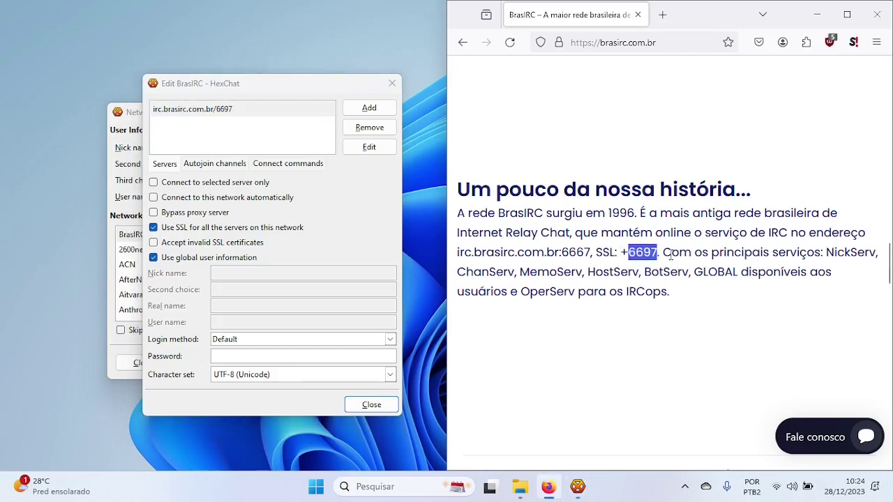
click(272, 145)
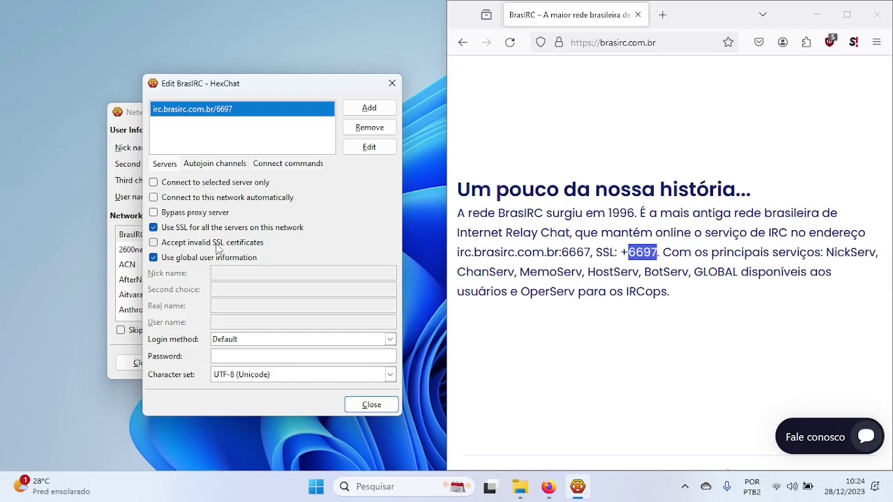
click(817, 14)
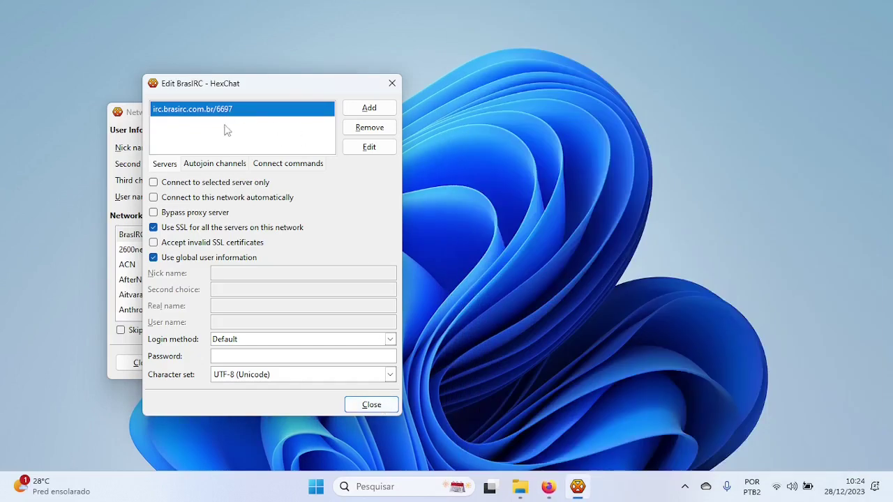
click(371, 406)
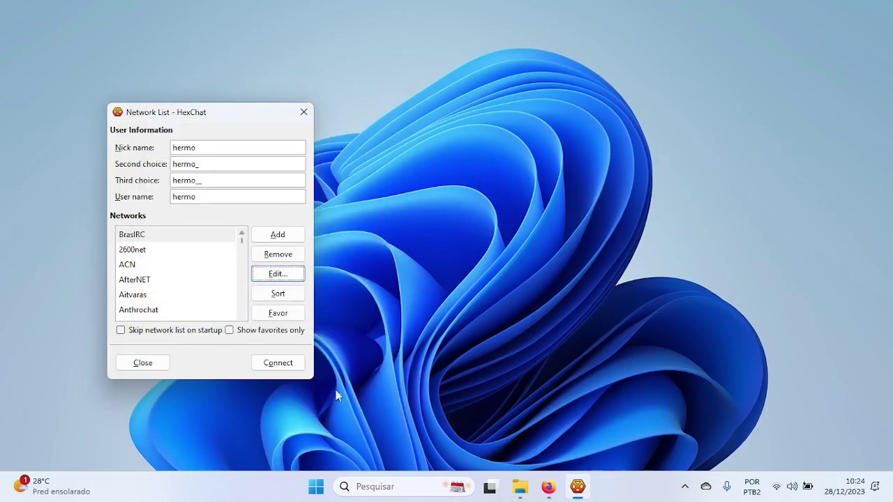
Step: Try to connect to BrasIRC and examine the last line of the connection log
click(277, 363)
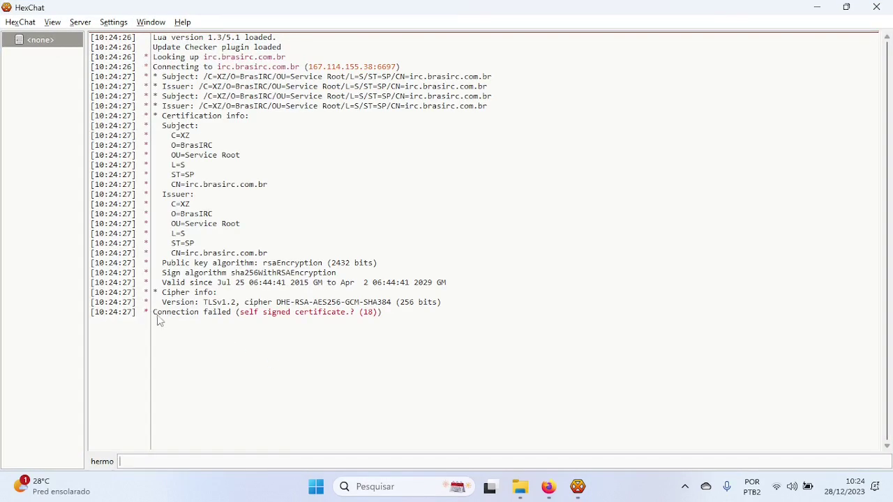
drag(157, 315, 385, 312)
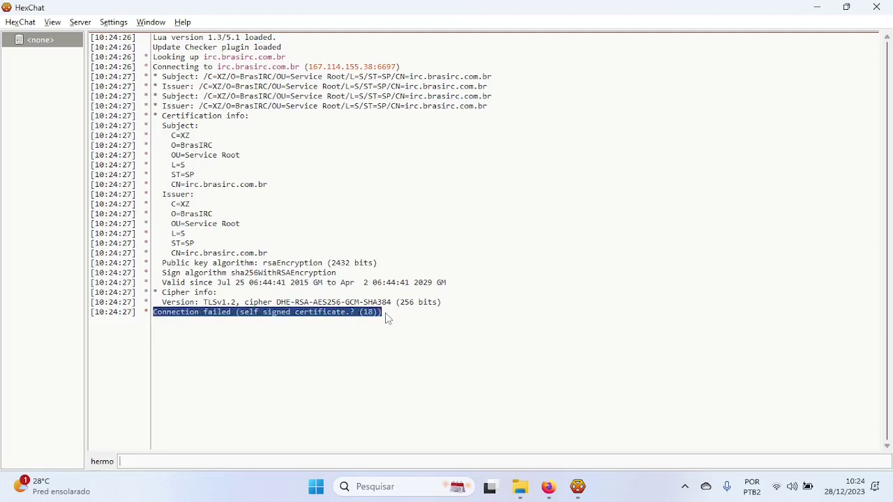
click(291, 325)
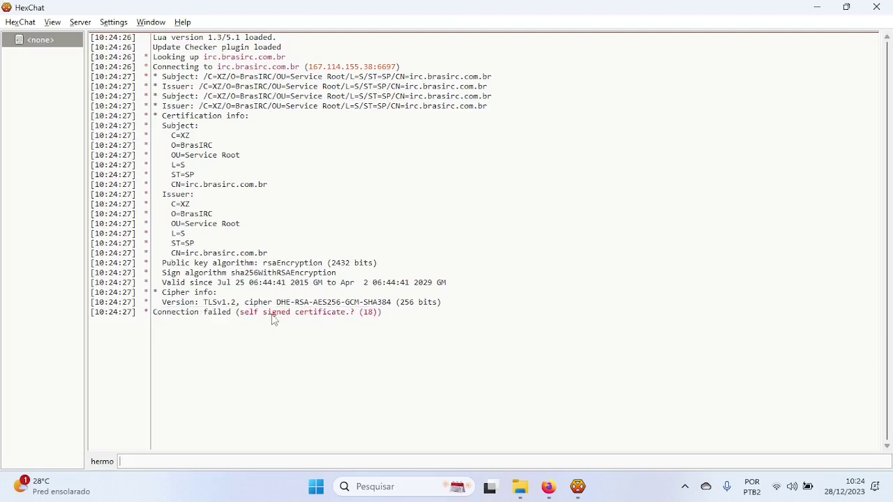
Step: Make the BrasIRC network accept invalid SSL certificates and connect to it again from the network list
click(20, 27)
click(20, 28)
click(25, 26)
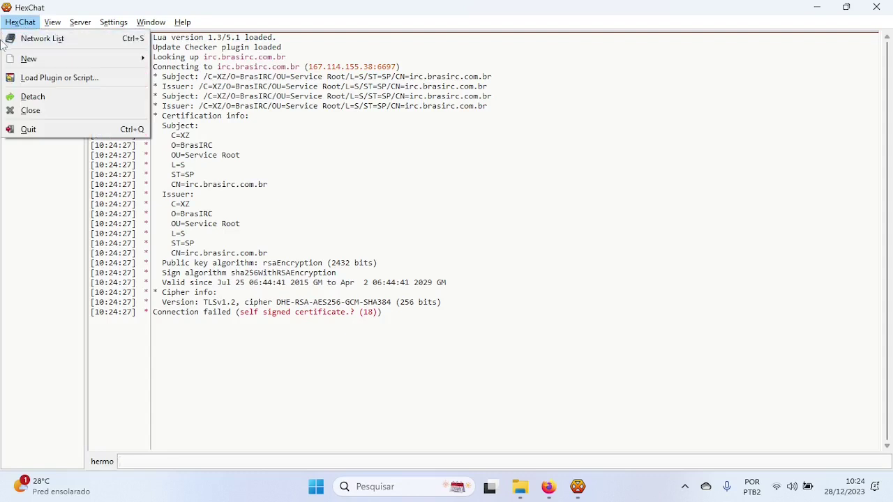
click(34, 41)
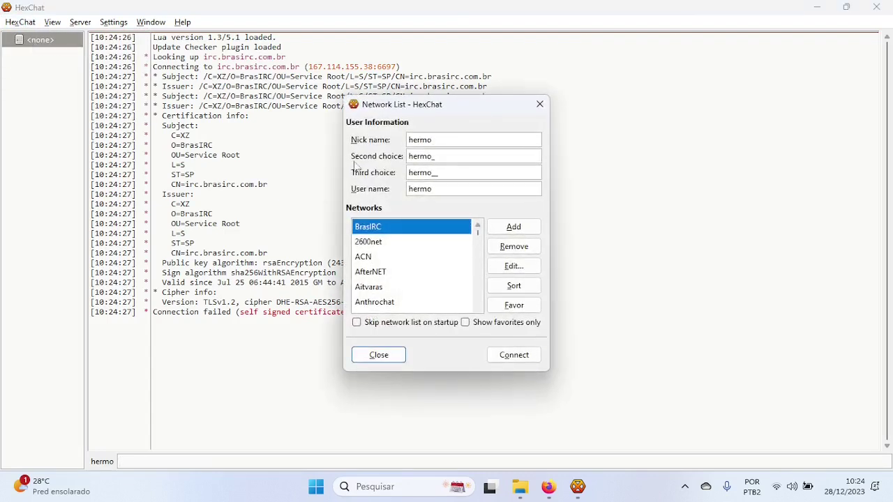
click(514, 265)
click(404, 235)
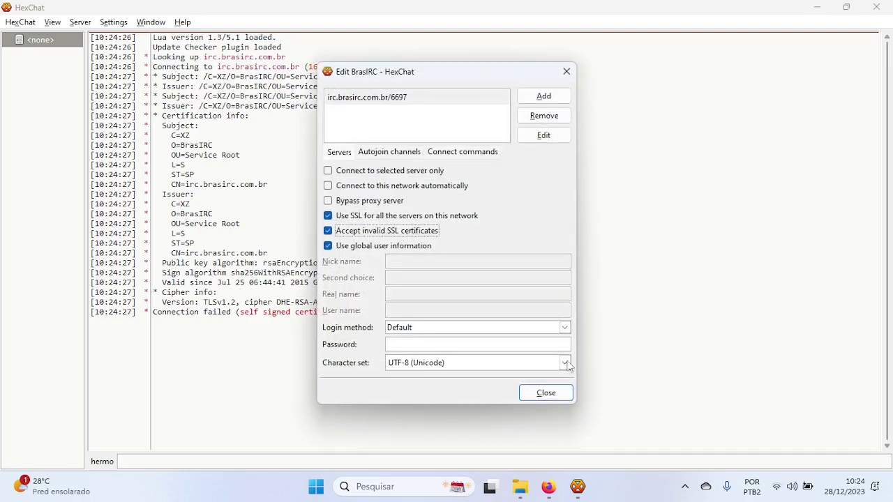
click(550, 394)
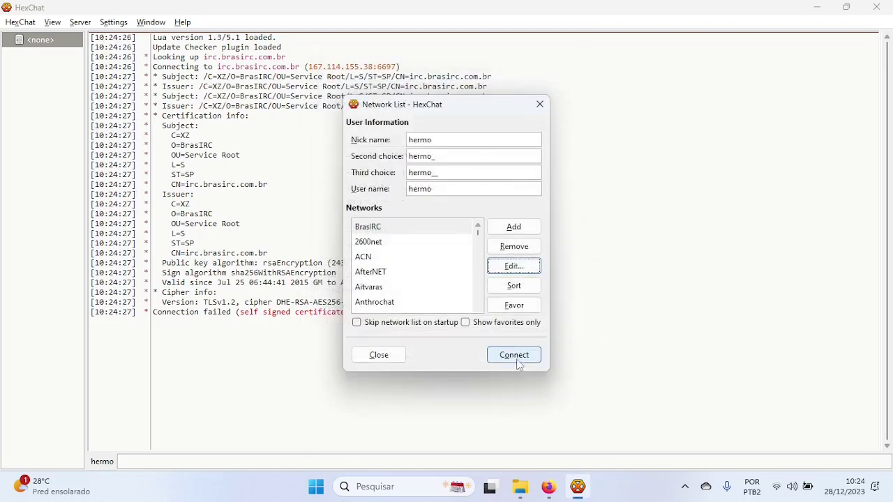
click(514, 355)
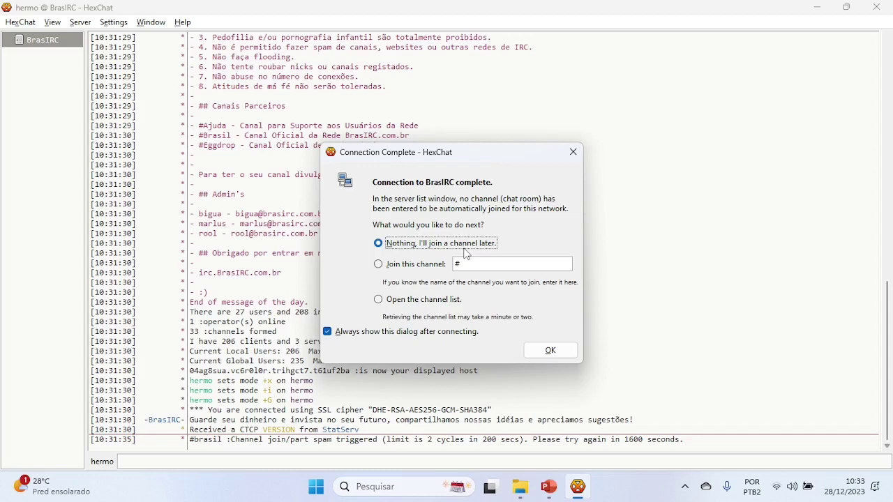
Step: Try the join options with #brasil as the channel, and finish the connection dialog with the choice to join a channel later
click(420, 265)
text(brasil)
click(412, 304)
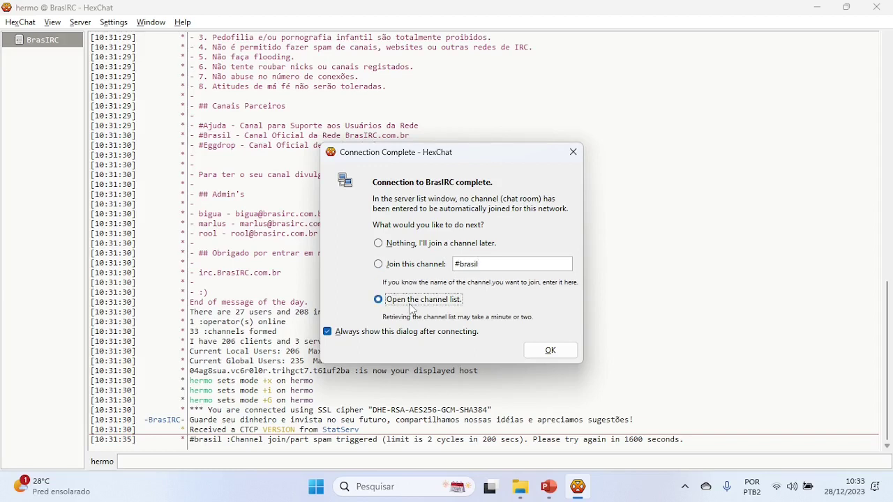
click(399, 245)
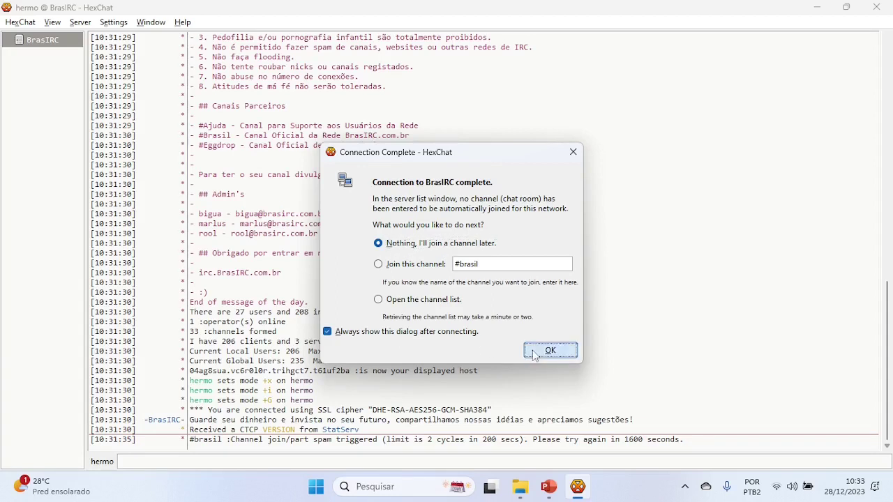
click(550, 351)
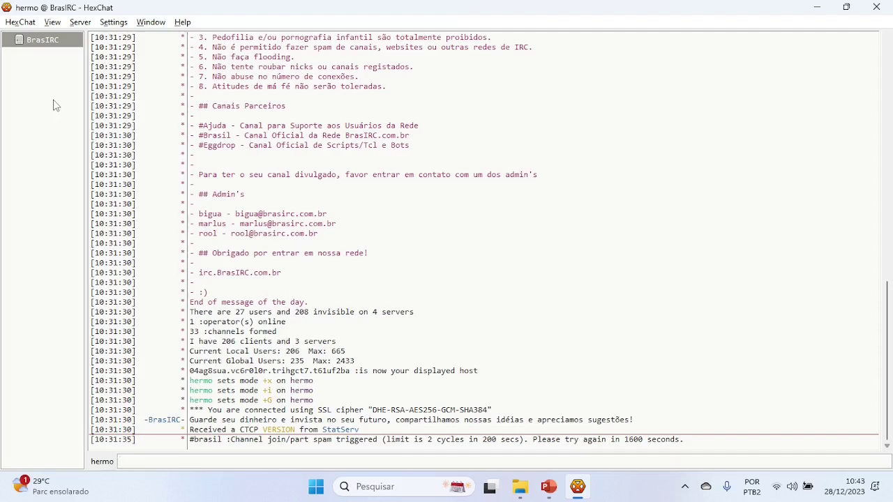
Step: Open the HexChat preferences
click(115, 24)
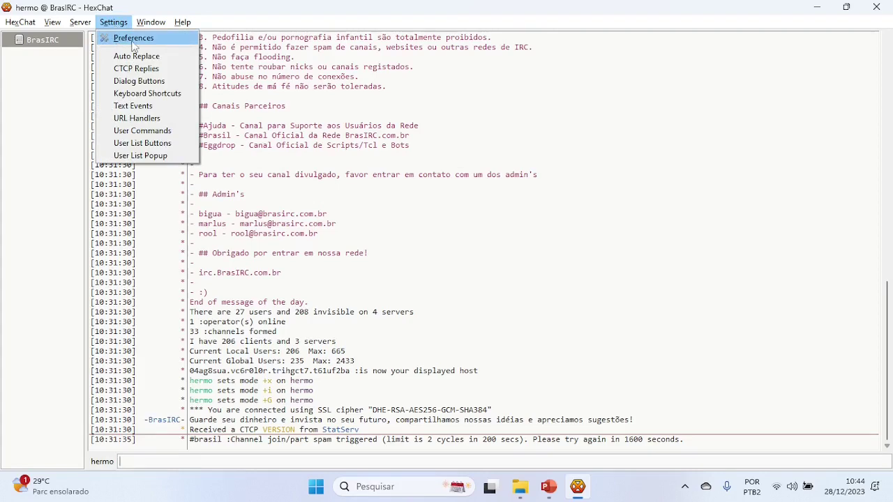